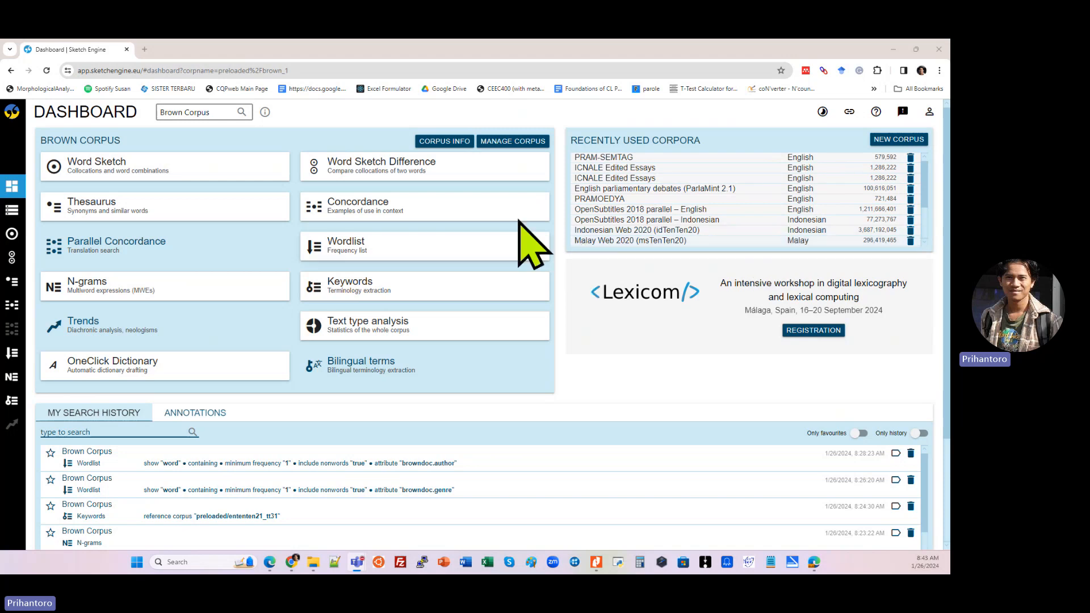
Step: Examine the Brown Corpus information page with its counts, tags and text types, and return to the dashboard
click(449, 147)
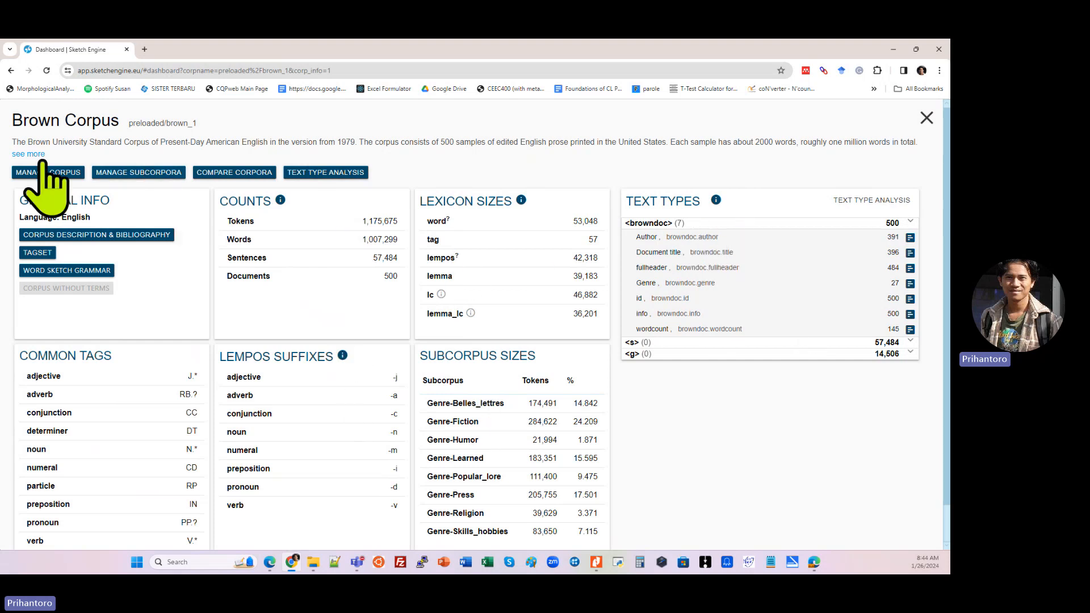
click(11, 71)
click(12, 187)
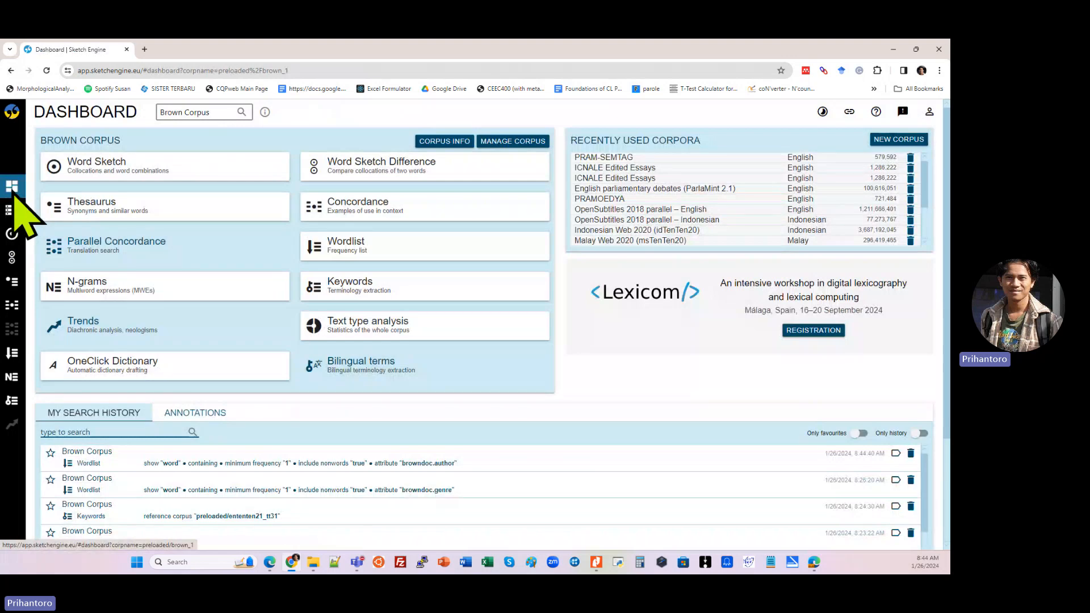
Step: Run a basic concordance search for "be" in the Brown Corpus
click(343, 209)
click(200, 395)
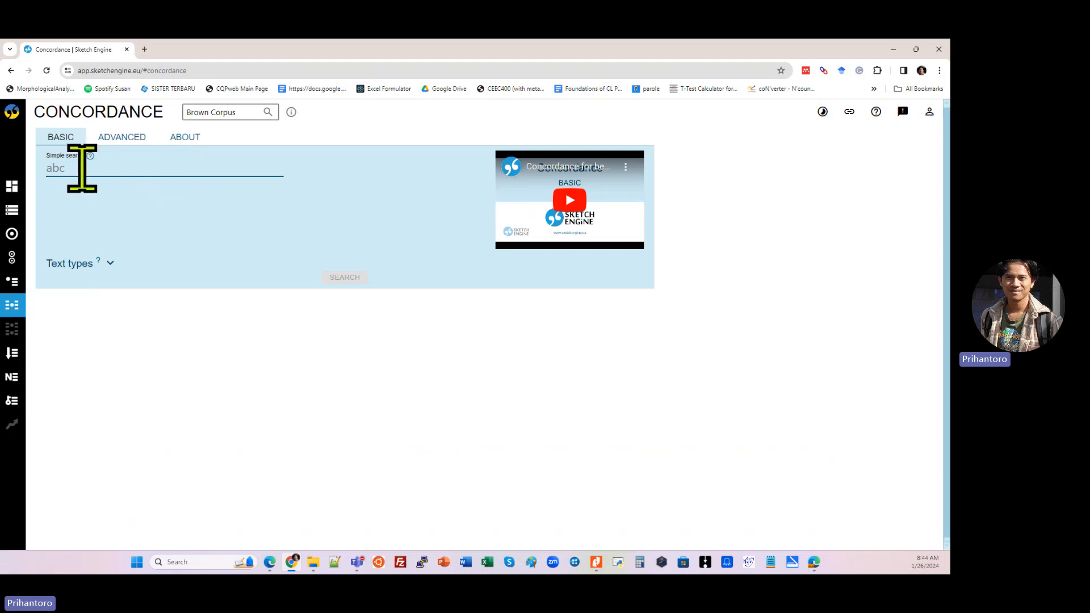
click(166, 170)
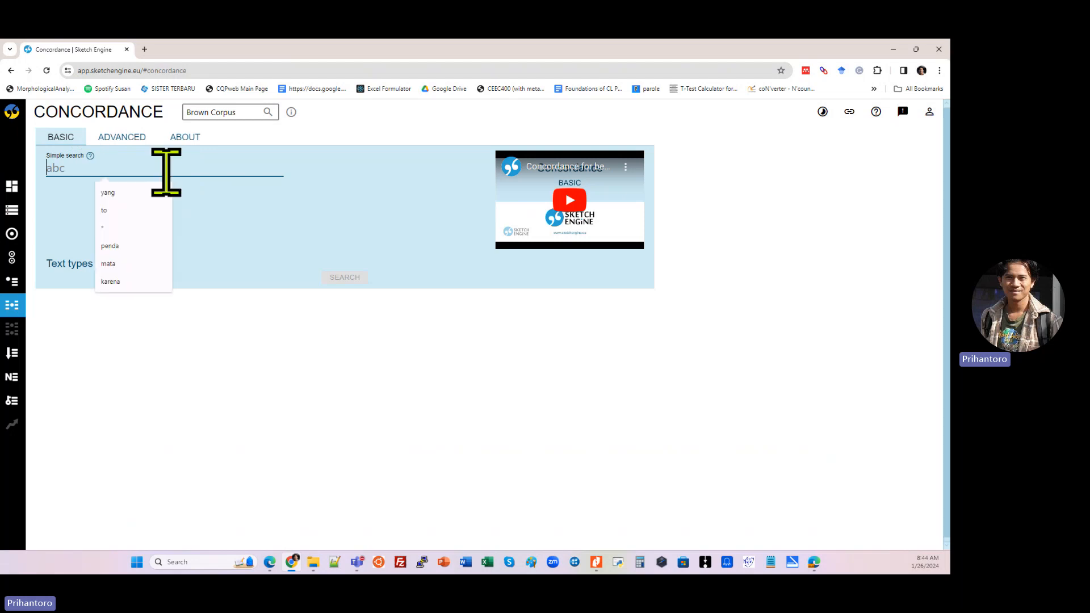
text(be)
key(Return)
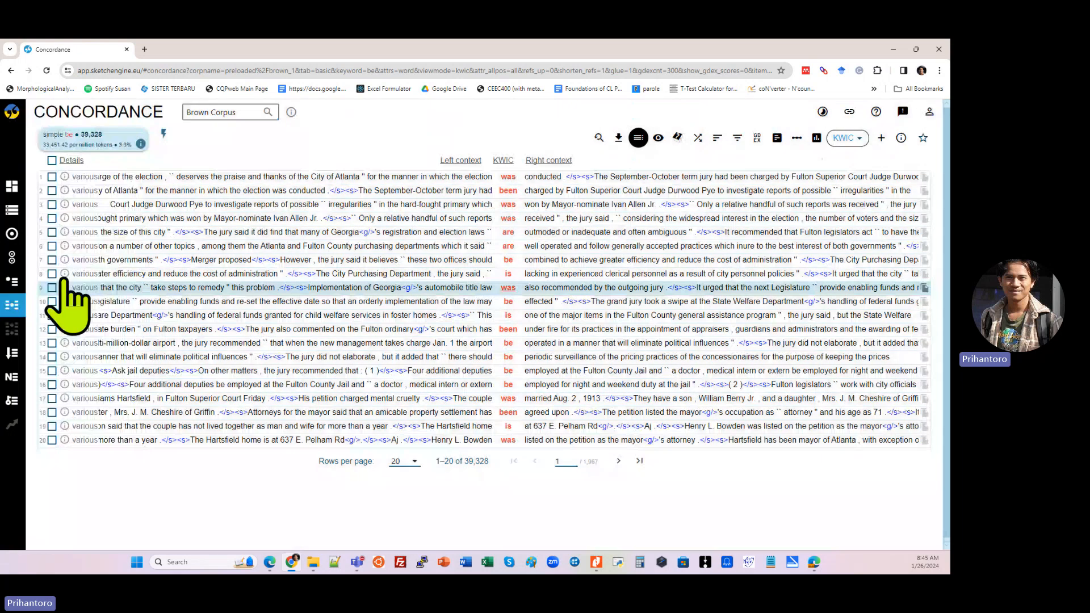
Step: Generate a basic Word Sketch for the lemma "watch" in the Brown Corpus
click(13, 186)
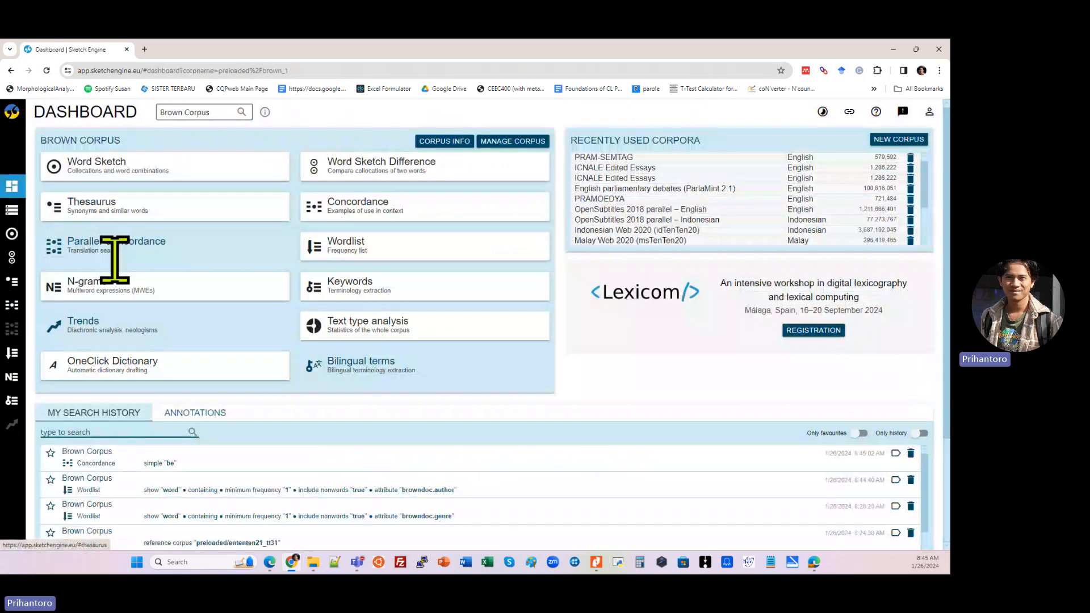
click(170, 177)
click(470, 437)
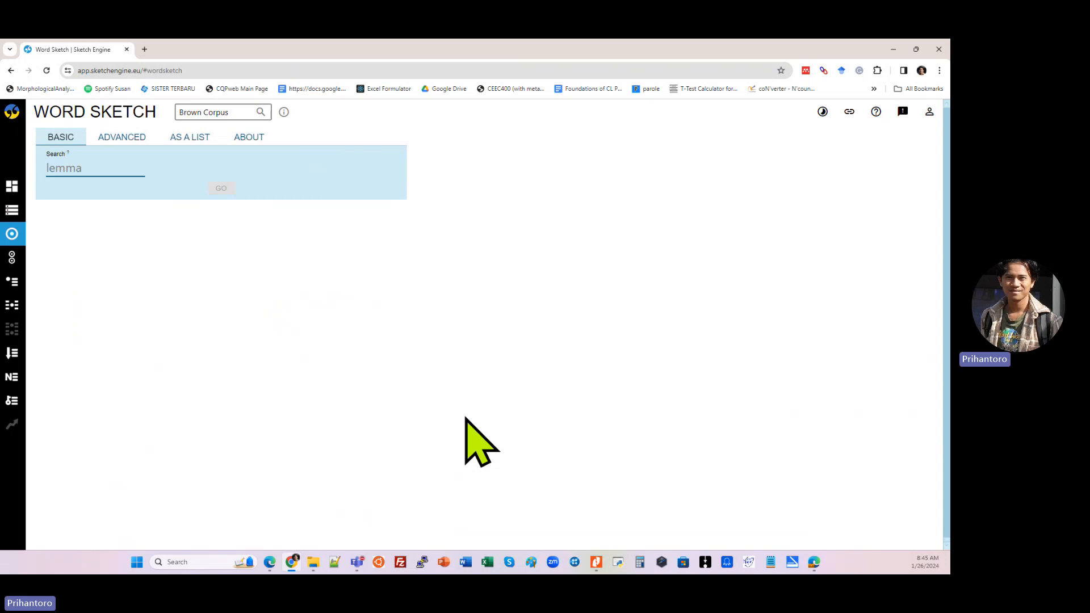
click(86, 166)
text(watch)
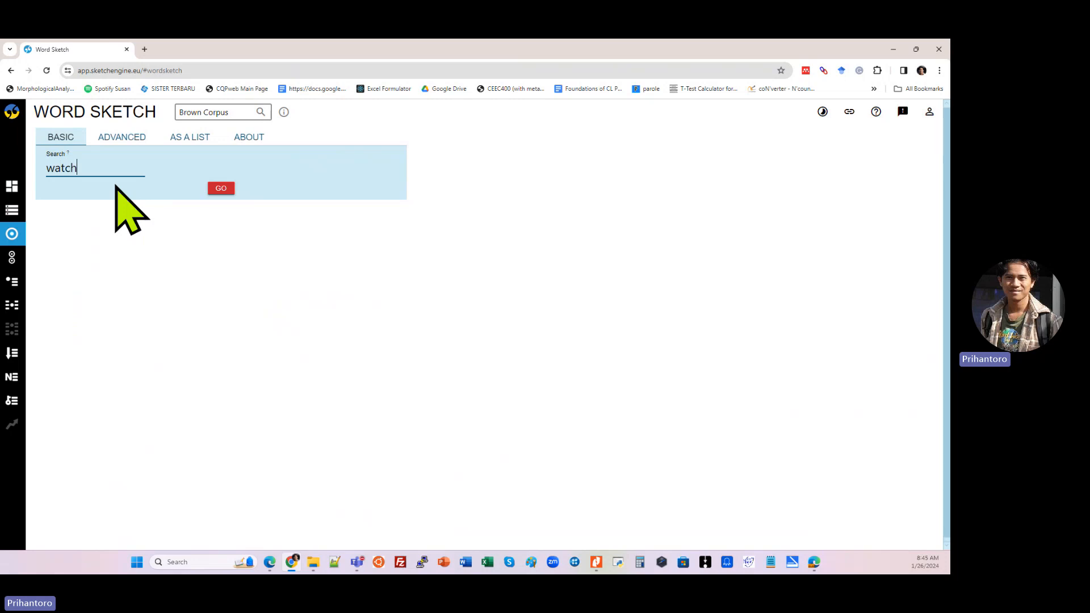
key(Return)
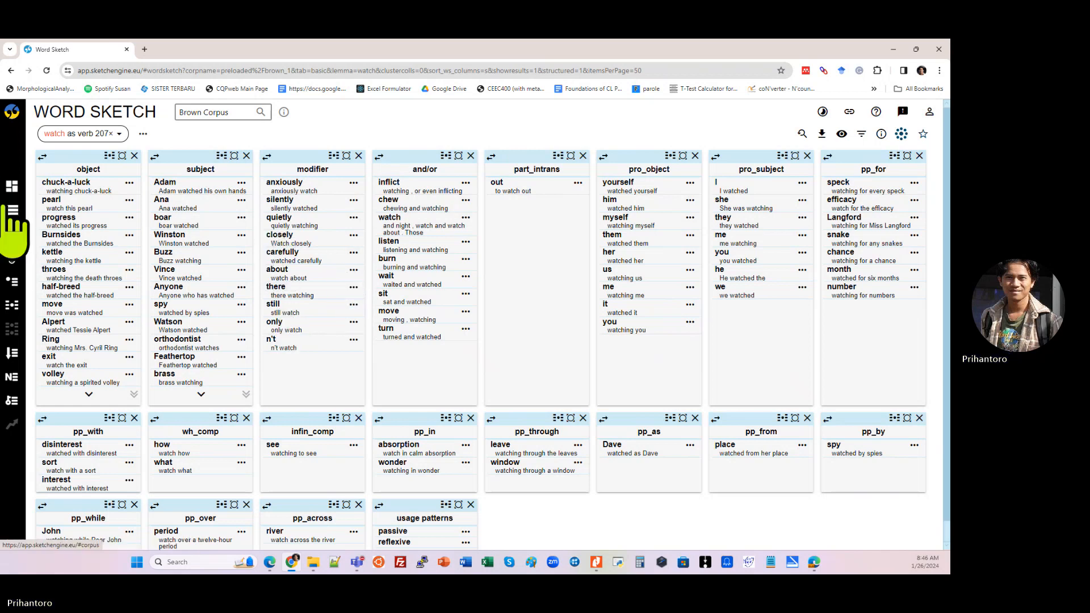
Step: Compare the collocations of the lemmas "watch" and "see" with Word Sketch Difference and look through the result tables
mouse_move(19, 214)
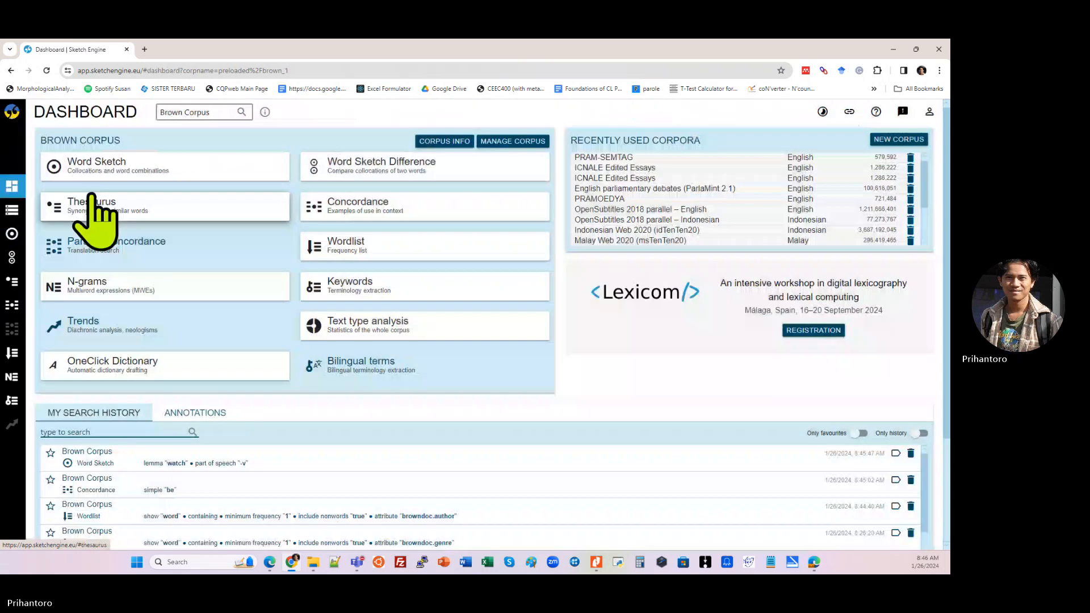
click(419, 173)
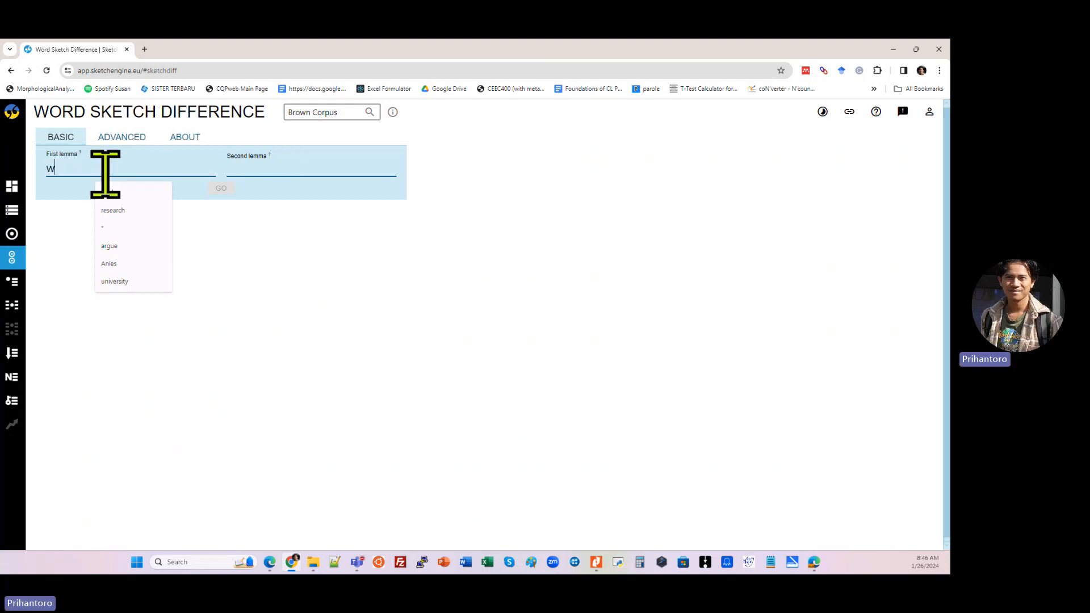
text(atch)
key(Tab)
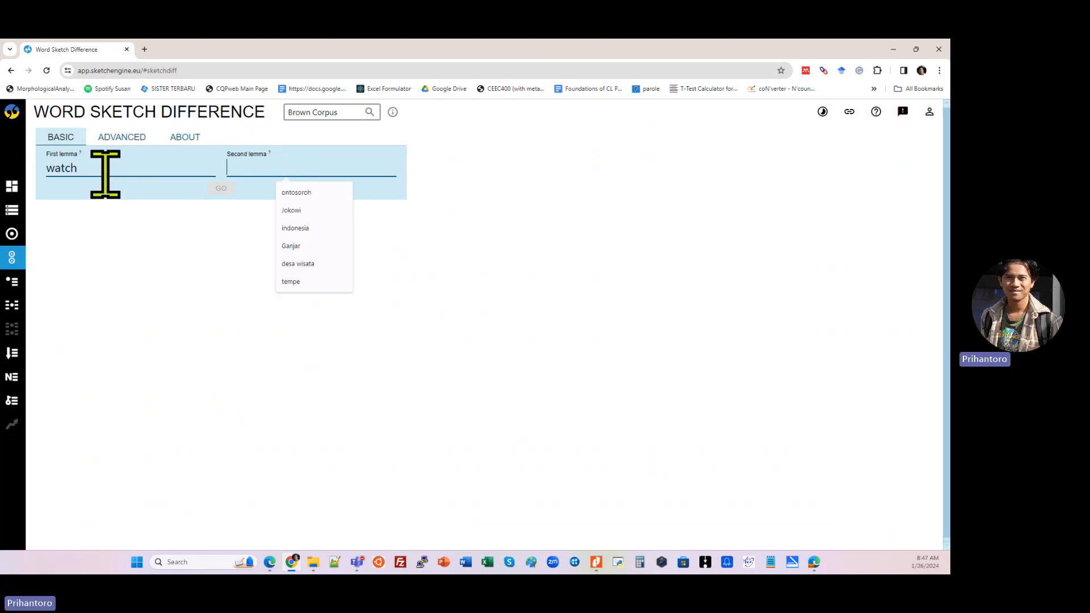
text(see)
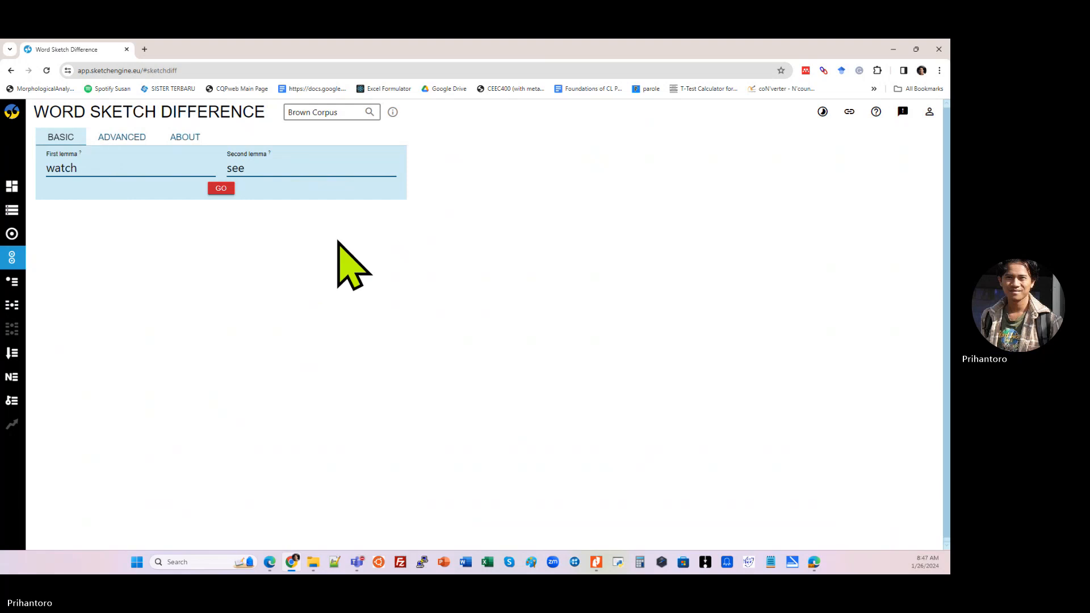
click(224, 189)
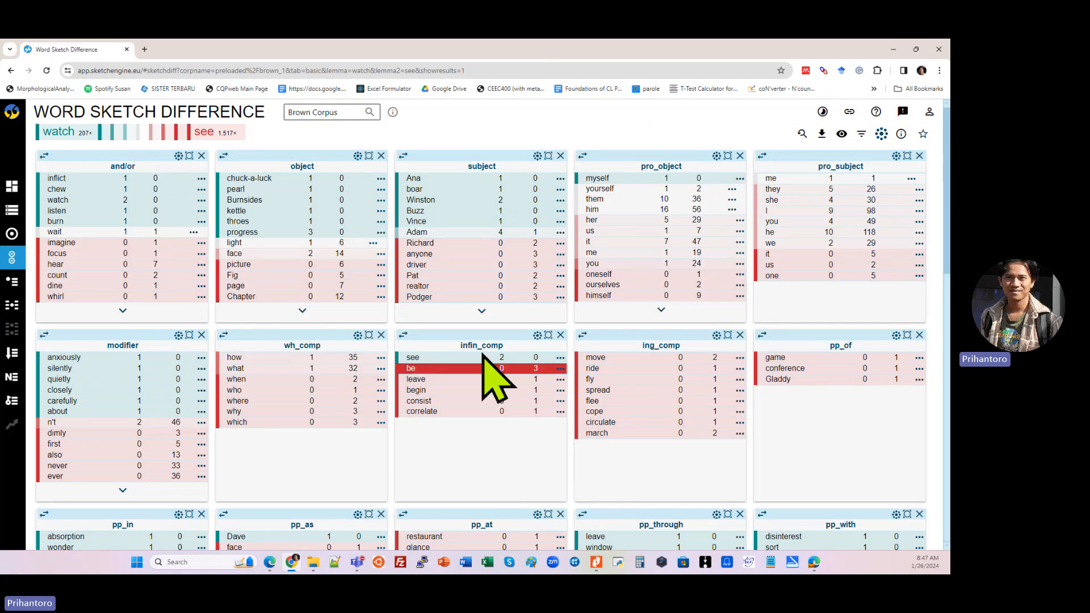
scroll(272, 349, down, 1)
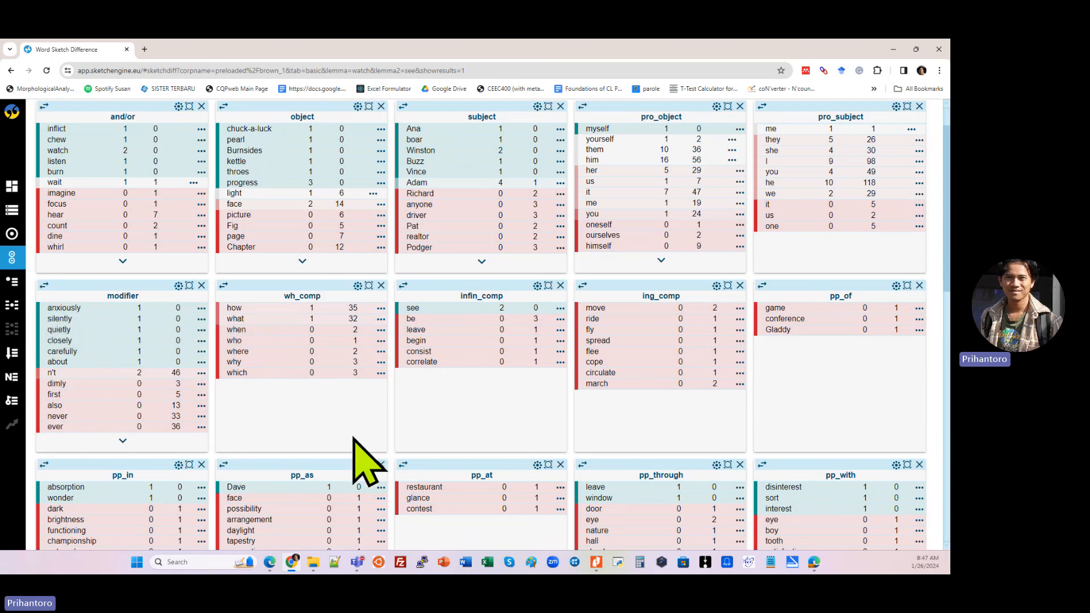
scroll(339, 444, up, 1)
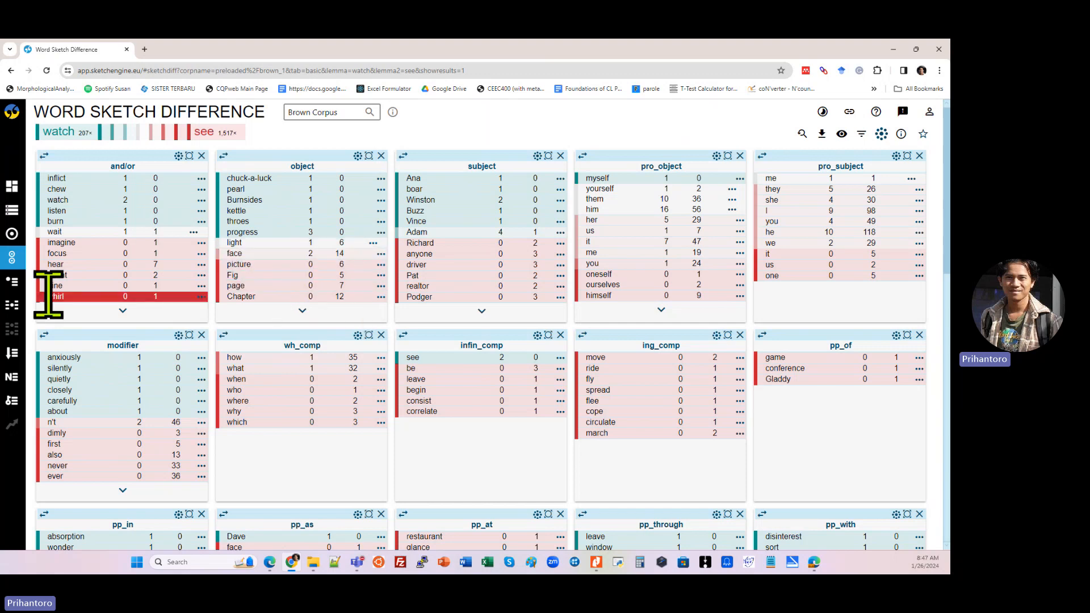
Step: Look up words similar to the lemma "brown" in the Brown Corpus with the Thesaurus
click(12, 196)
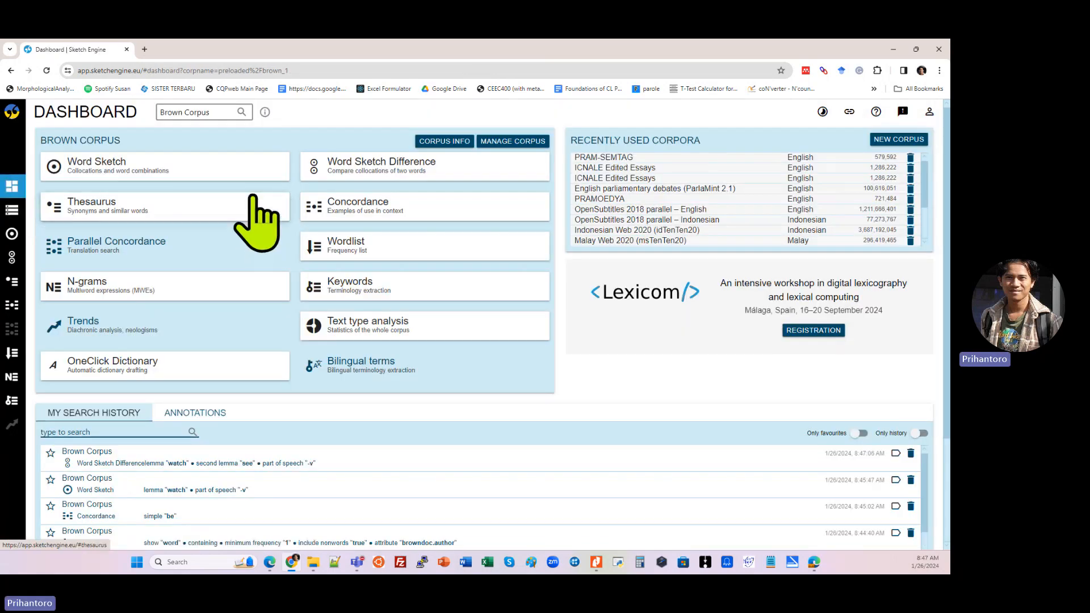
click(234, 205)
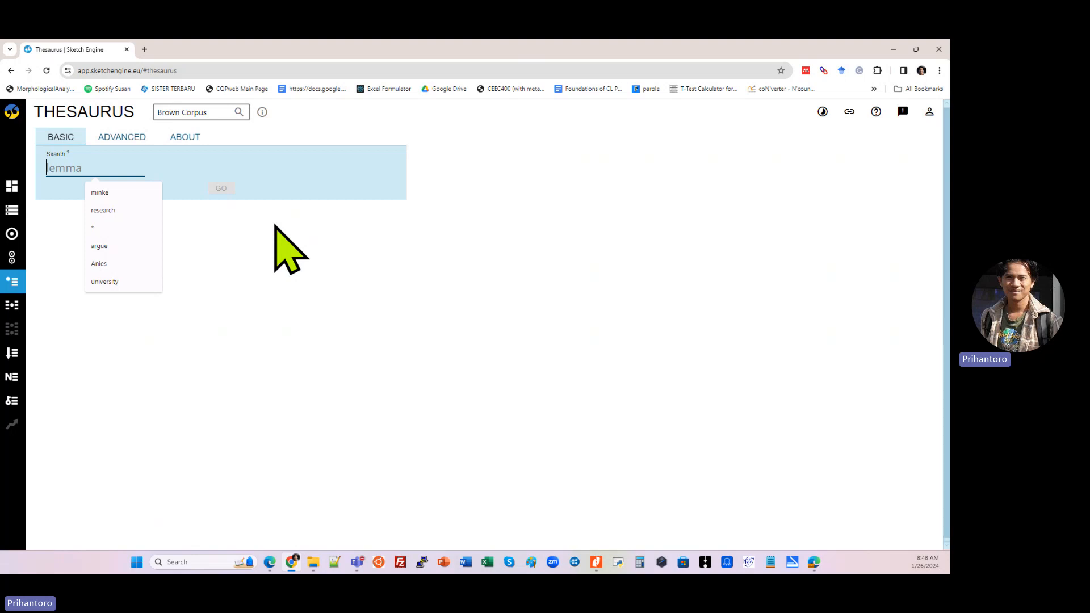
text(brown)
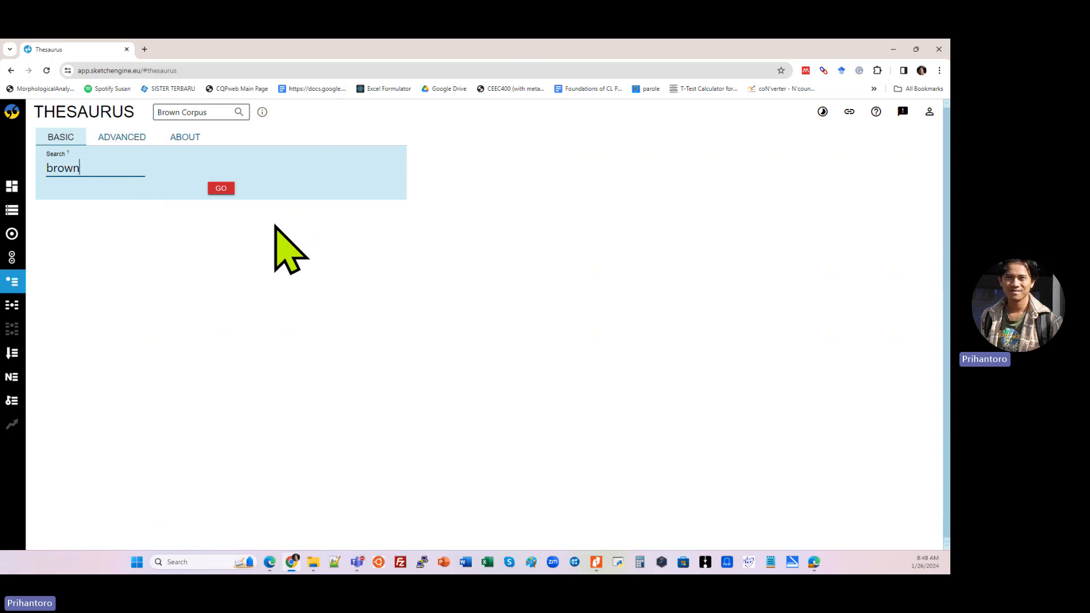
key(Return)
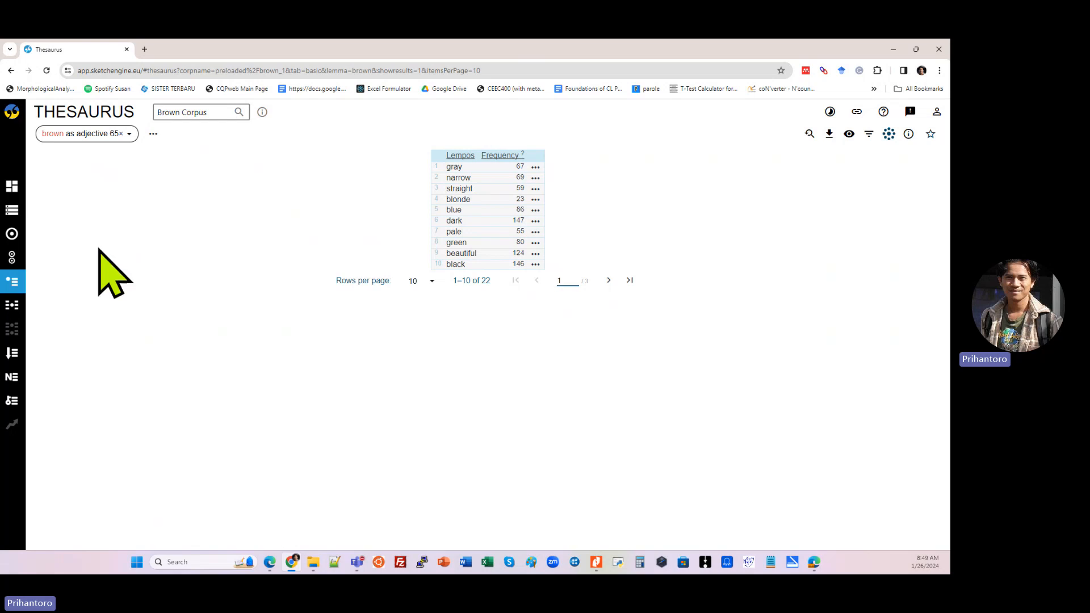
Step: Generate a basic frequency wordlist of all words in the Brown Corpus
click(15, 191)
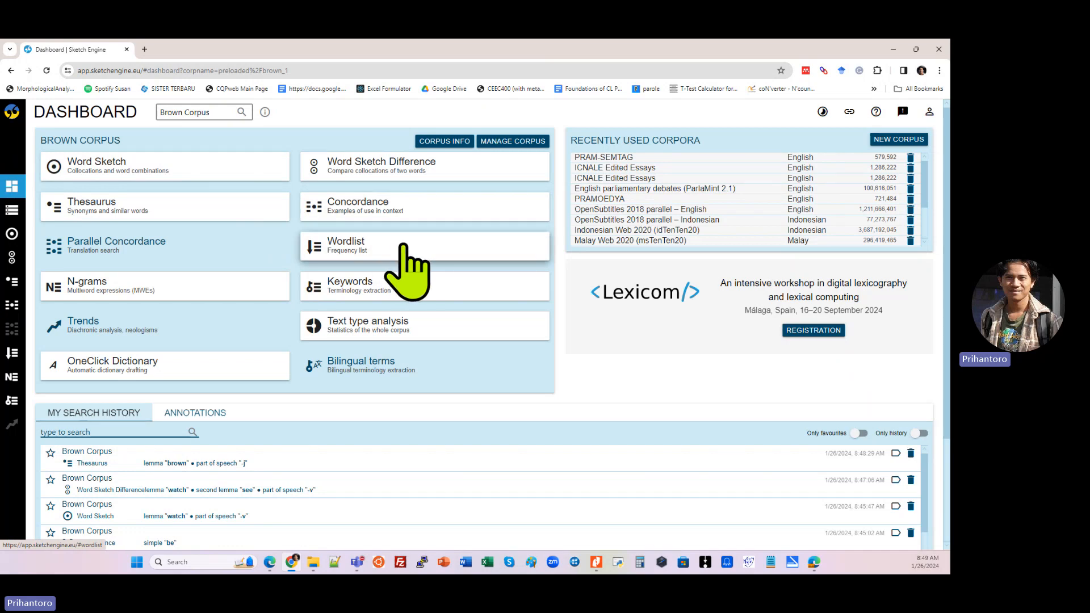
click(406, 264)
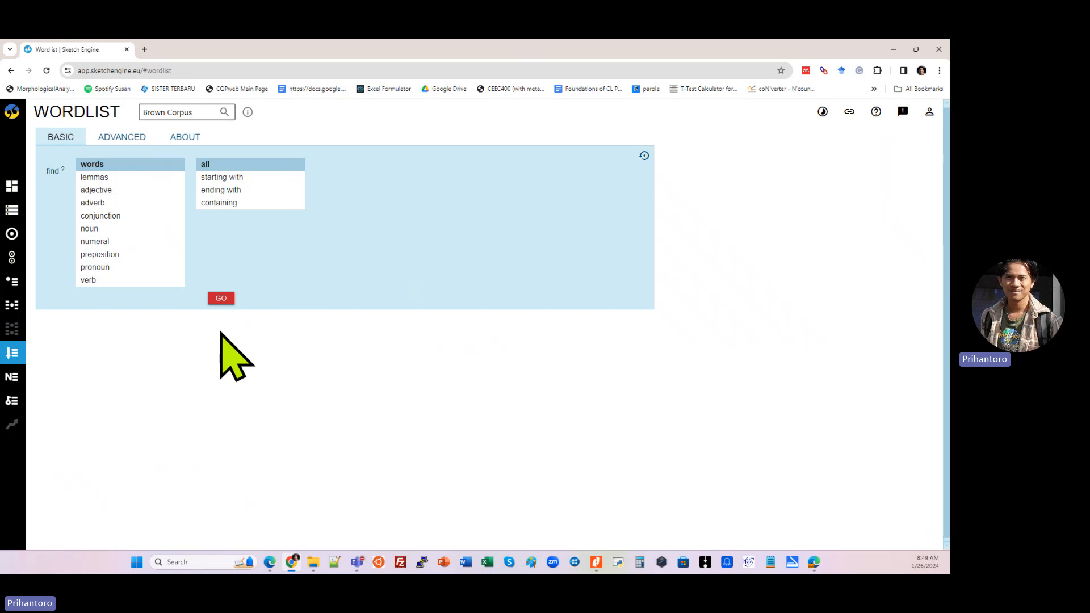
click(223, 302)
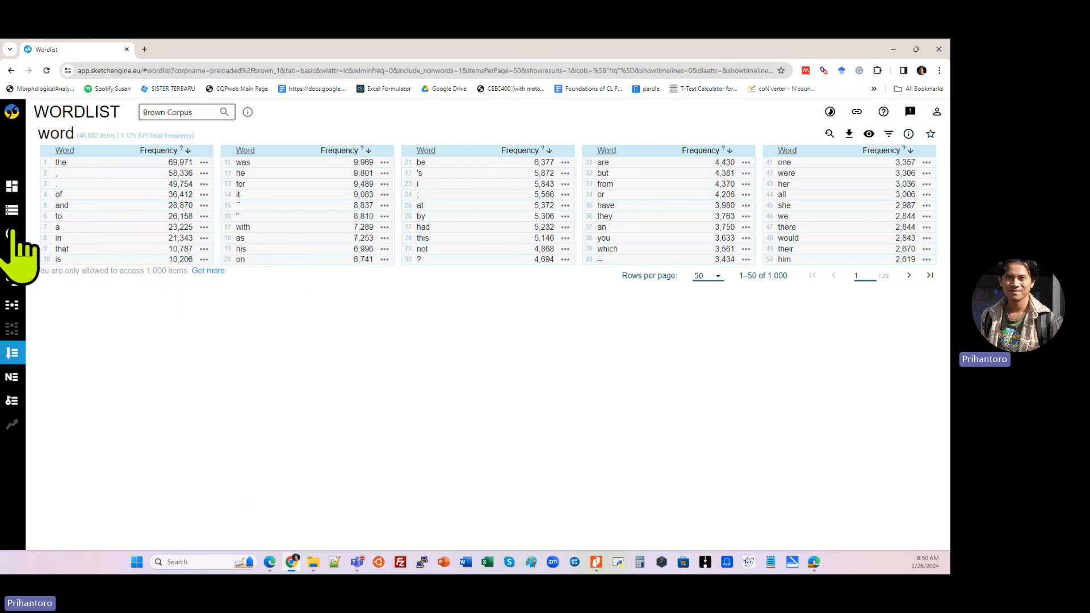
Step: Generate a basic N-grams list for the Brown Corpus with n-gram lengths 3 and 4
click(16, 190)
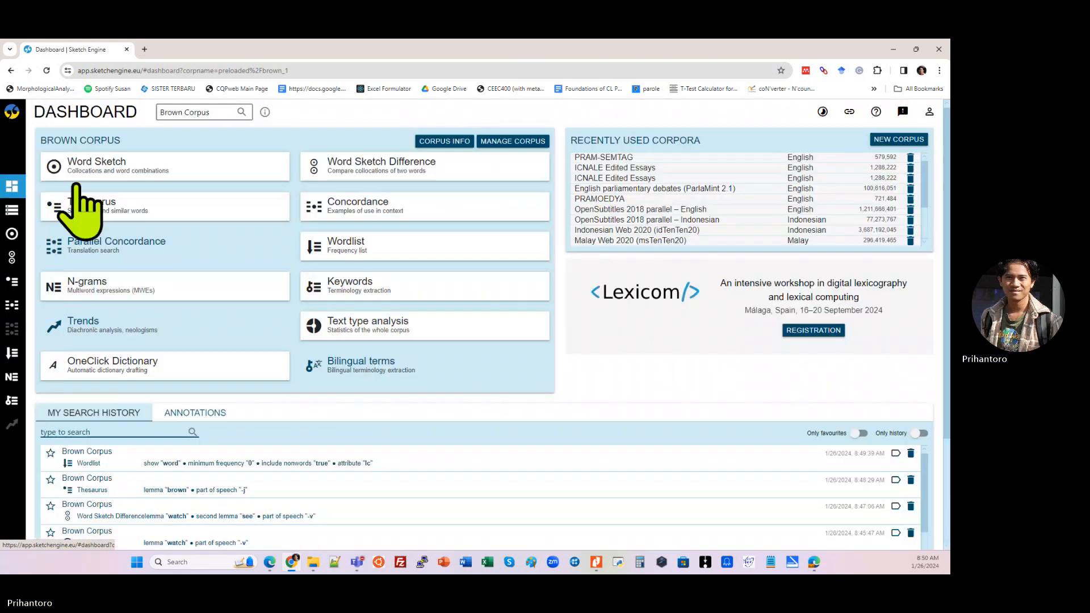
click(249, 295)
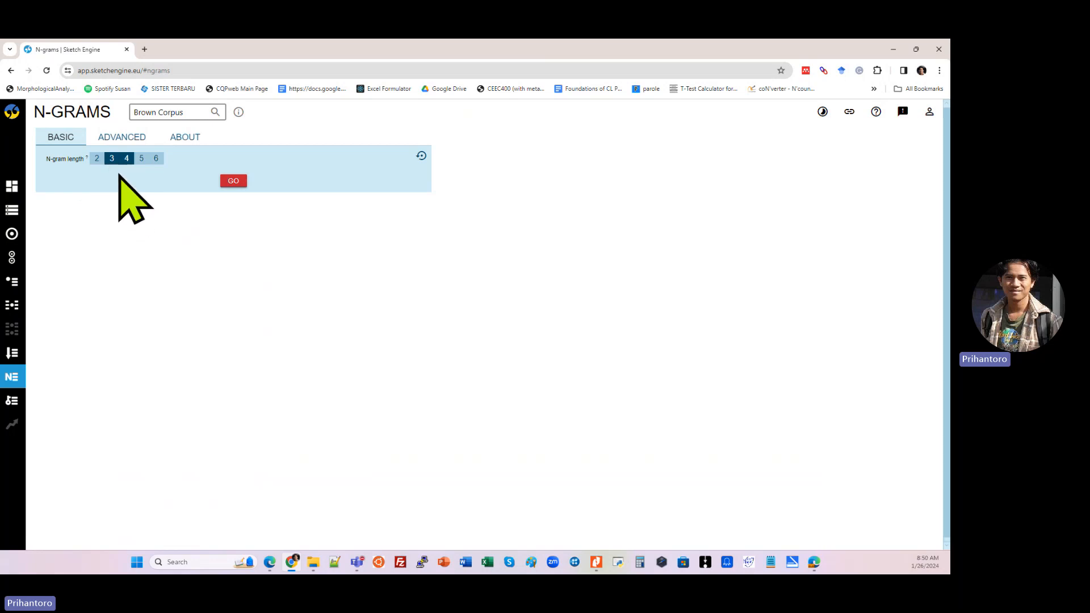
click(240, 183)
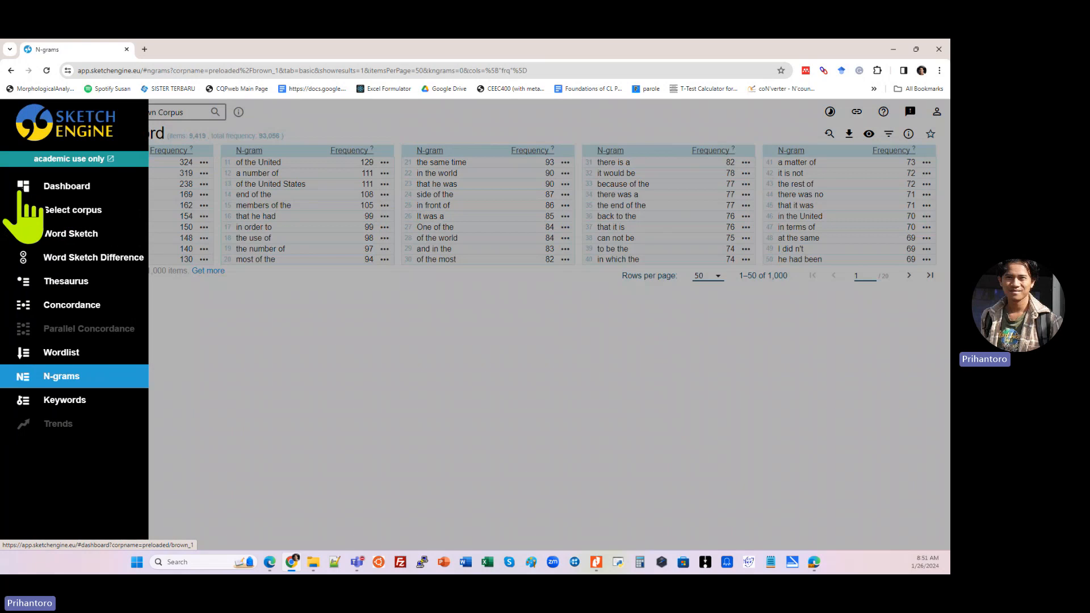
Step: Extract keywords from the Brown Corpus and view both the single-word and the n-gram results
click(23, 193)
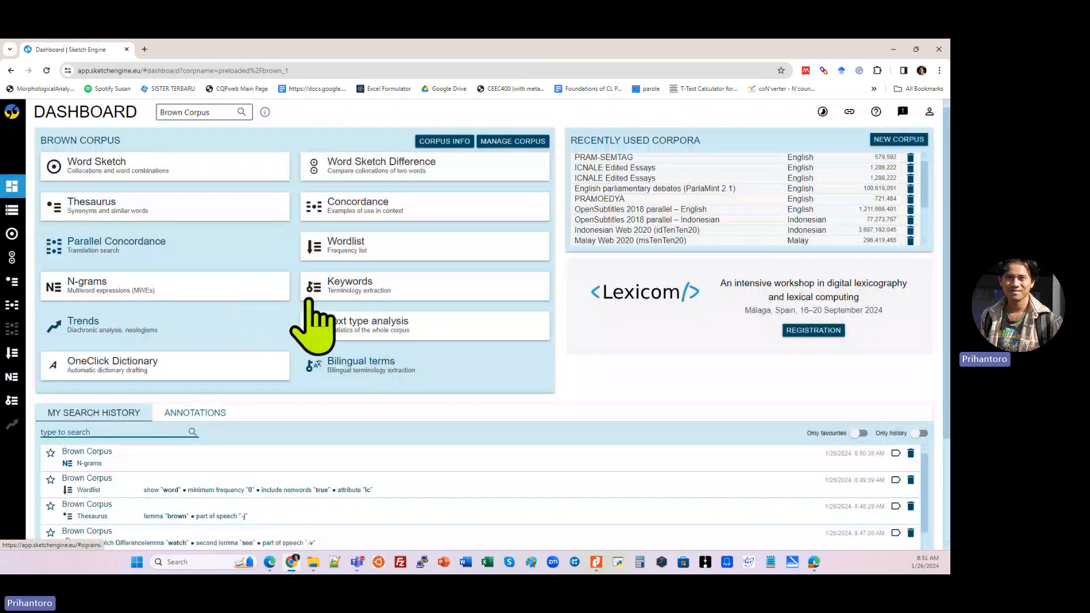
click(400, 287)
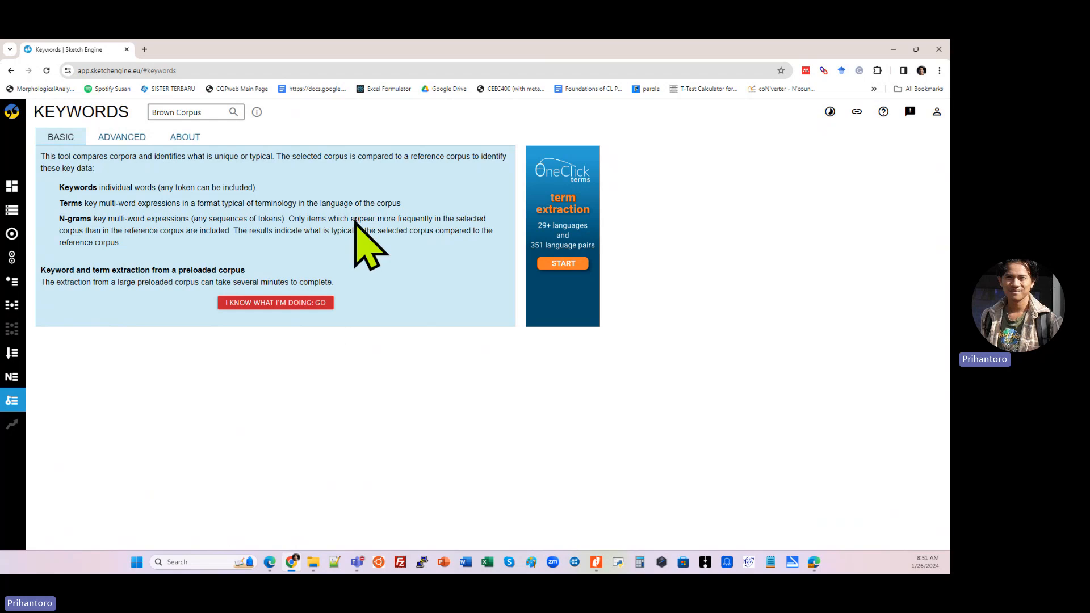
click(313, 303)
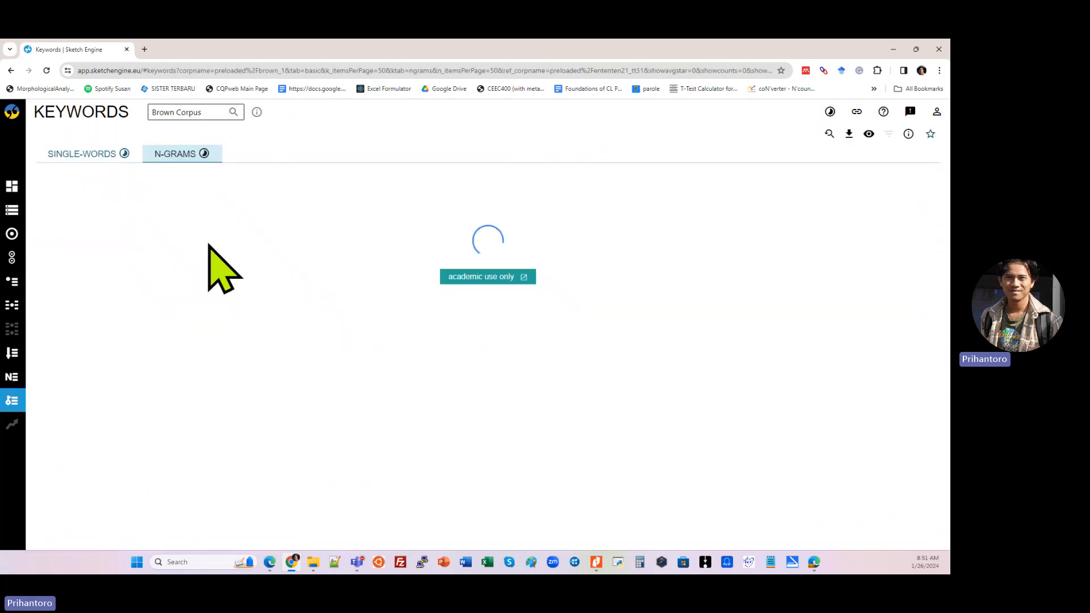
click(80, 153)
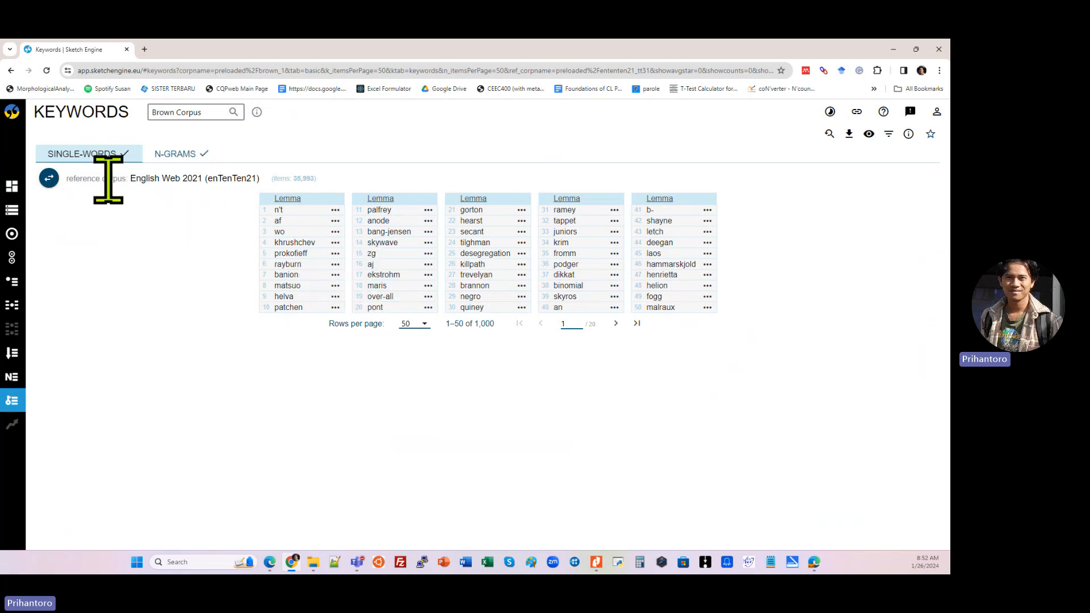
click(173, 157)
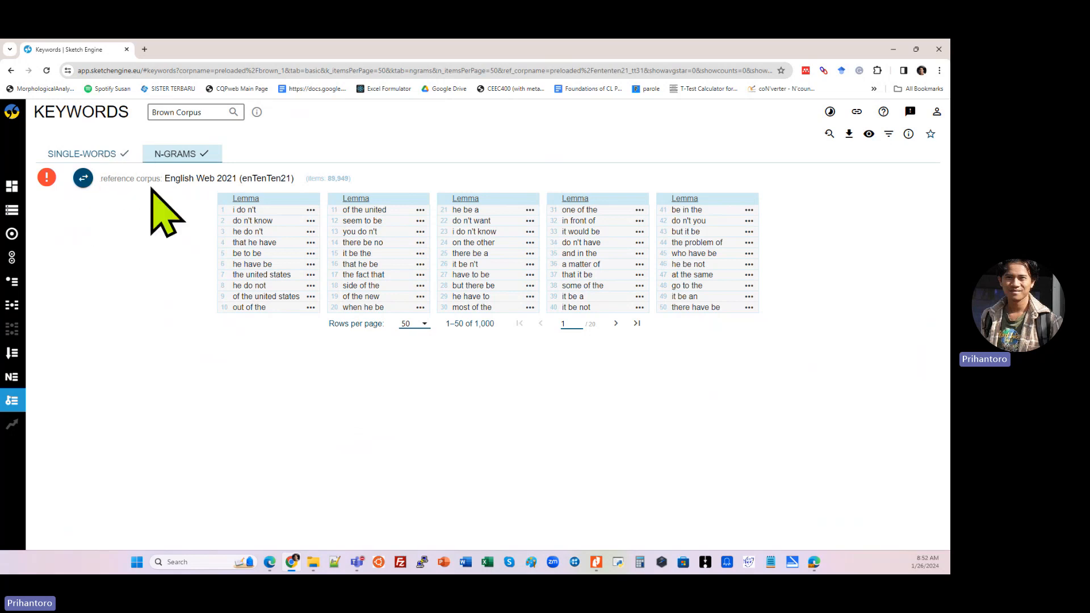
Step: Create a OneClick Dictionary from the Brown Corpus using the Wordlist as the source of headwords
click(12, 187)
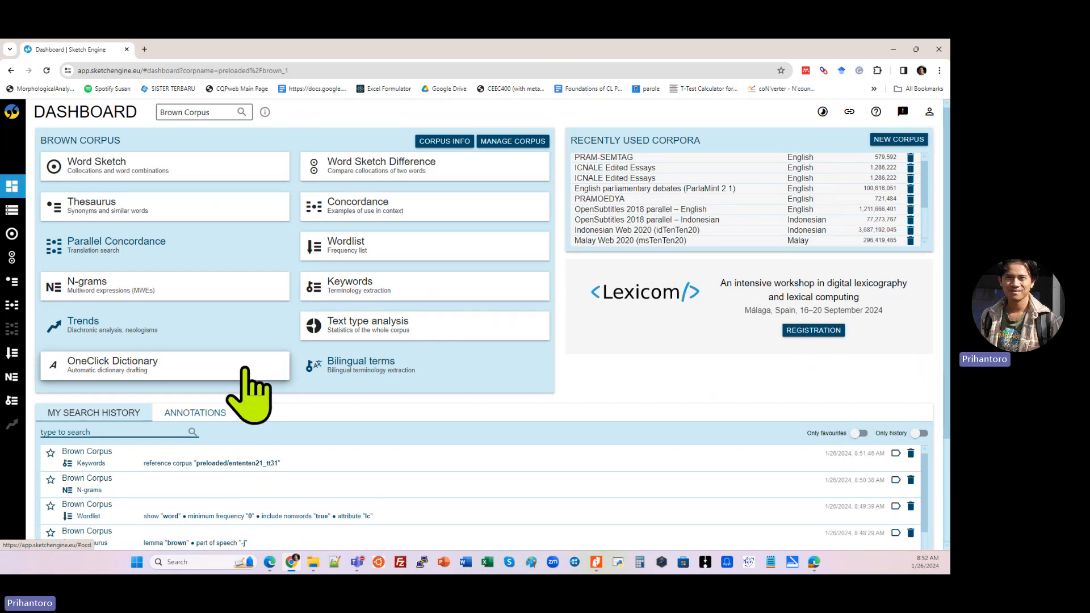
click(245, 369)
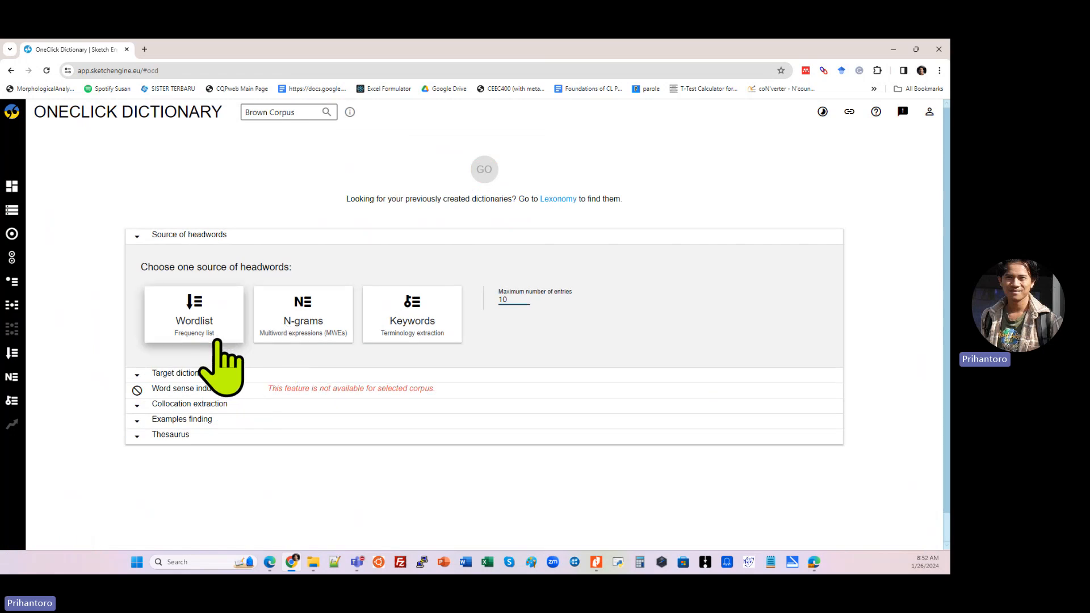
click(222, 355)
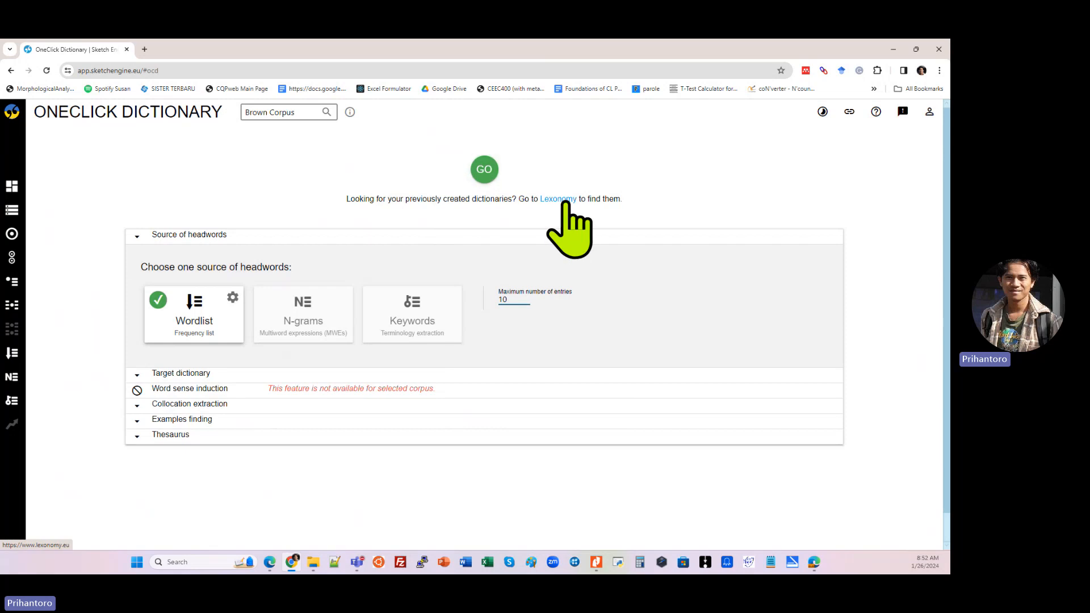
click(484, 169)
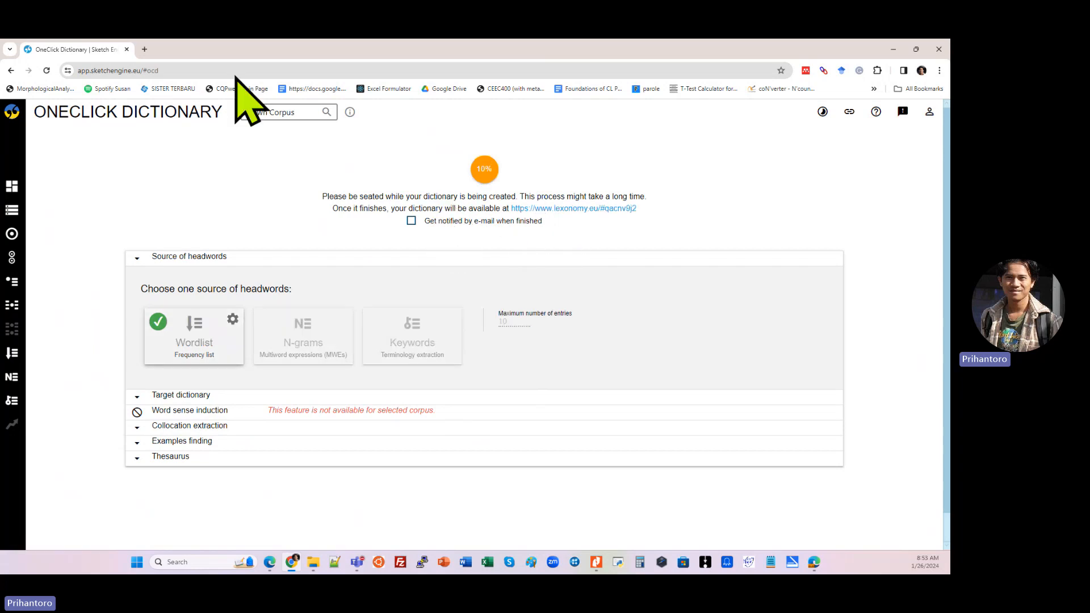
click(586, 215)
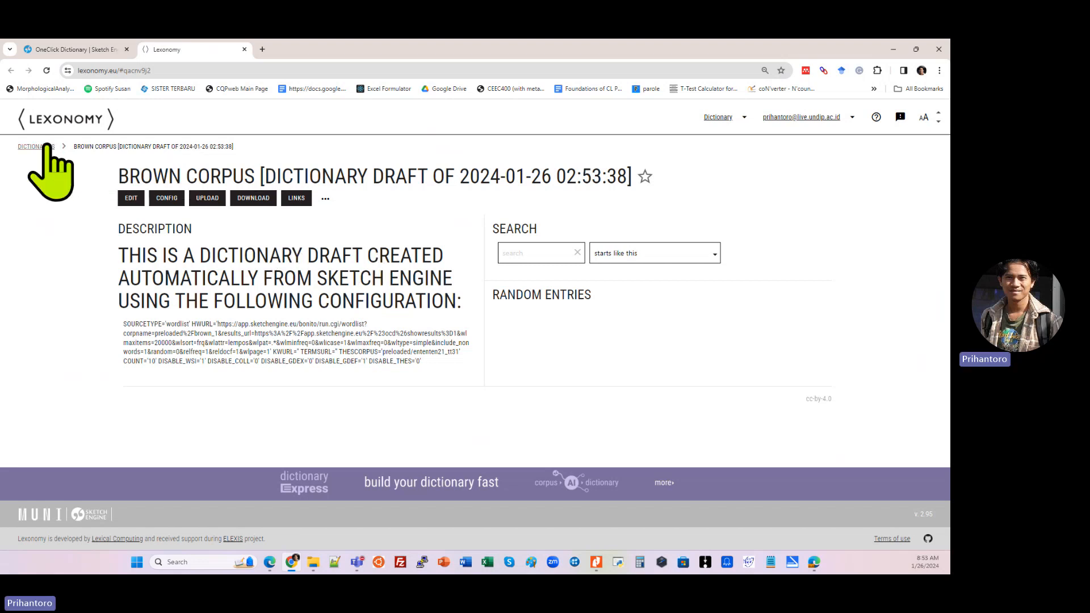
click(47, 146)
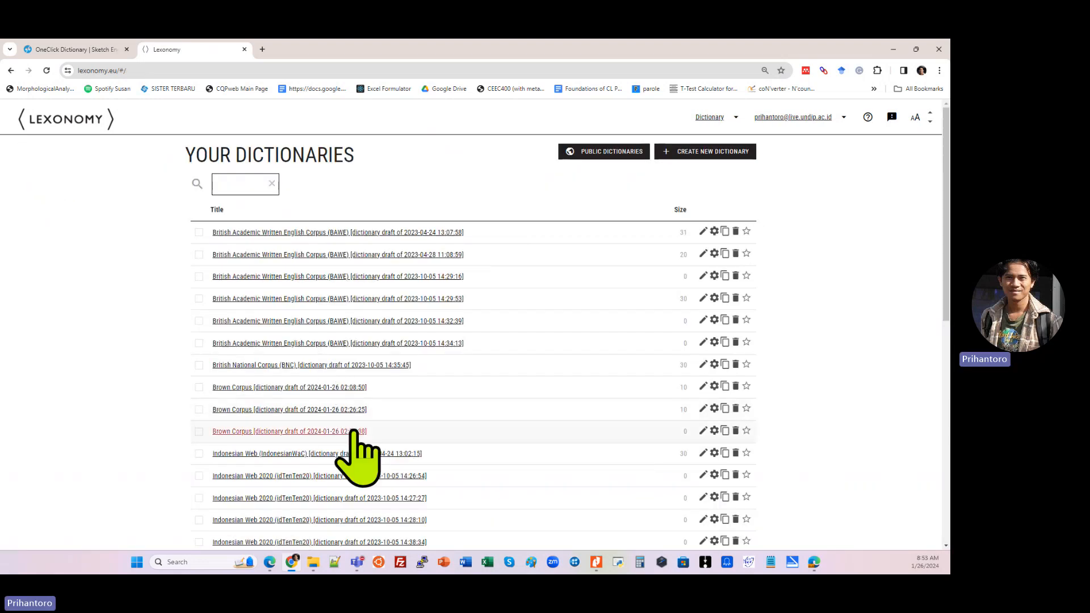
click(319, 388)
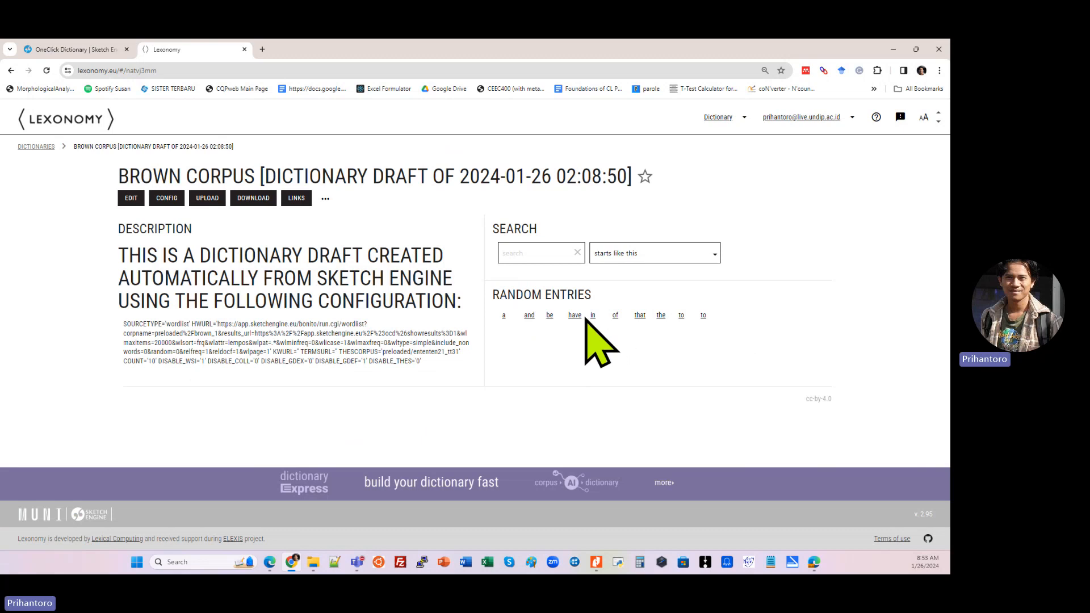
Step: Review the dictionary entry "have" with its example sentences, collocations and thesaurus words, and close Lexonomy
click(575, 316)
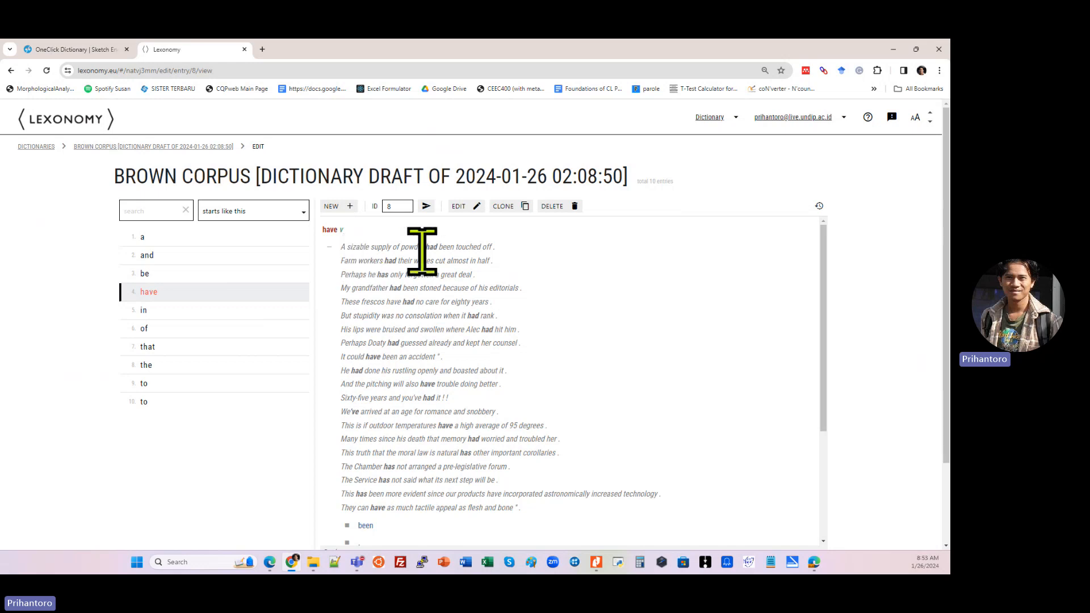
scroll(462, 407, down, 3)
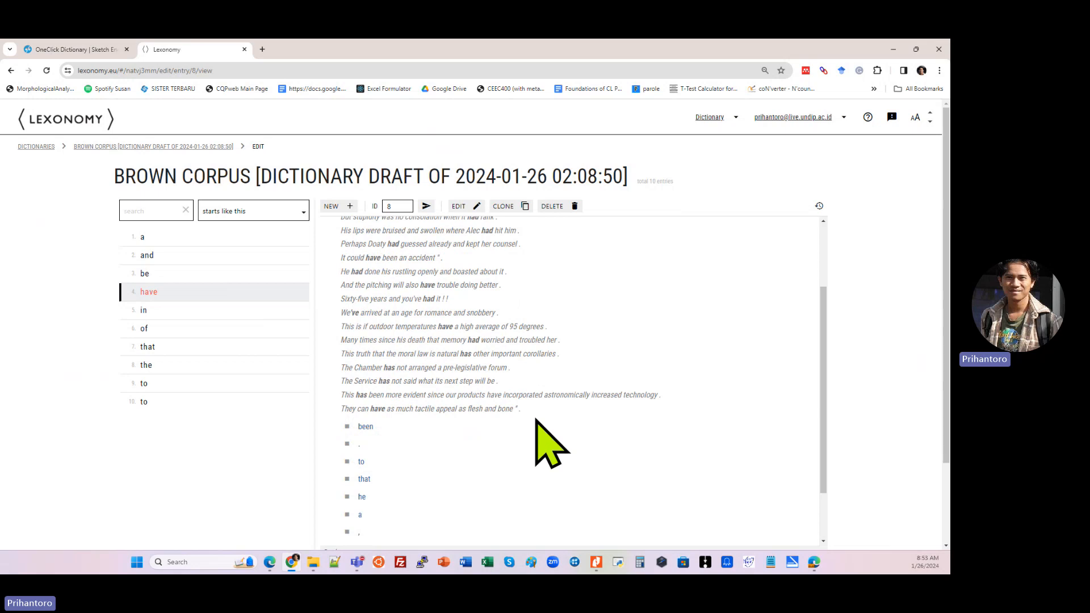
scroll(545, 446, down, 2)
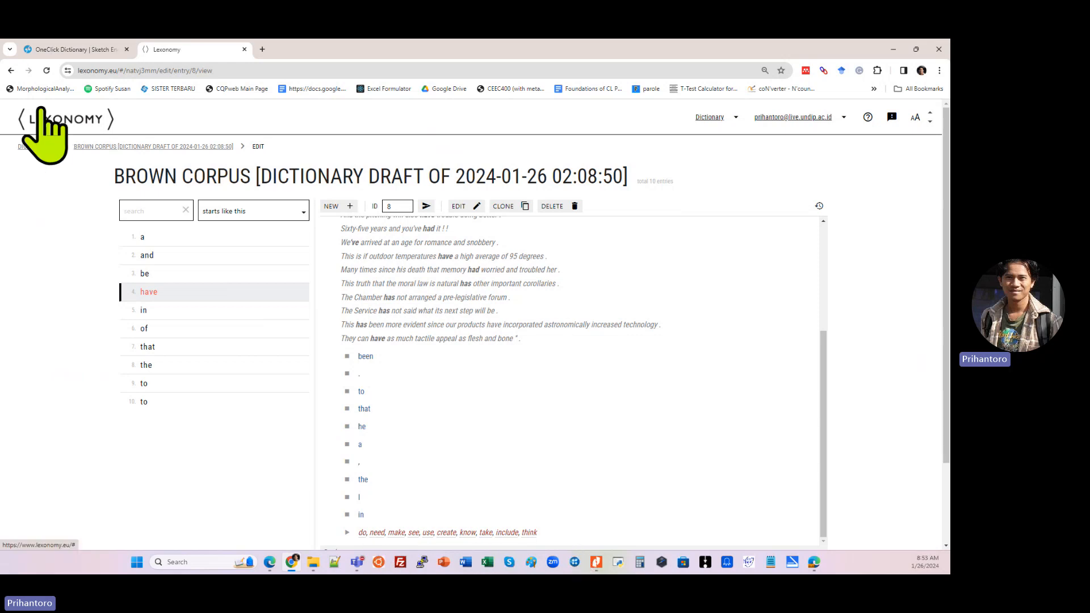
click(244, 49)
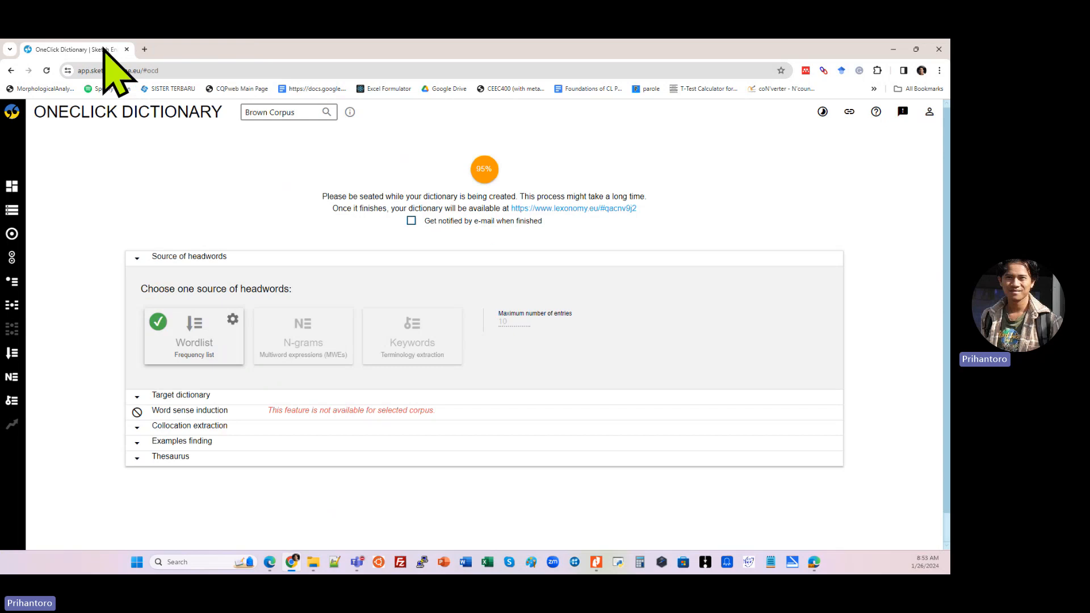
Step: Run a text type analysis of the Brown Corpus by genre, document title and author, and return to the dashboard
click(11, 188)
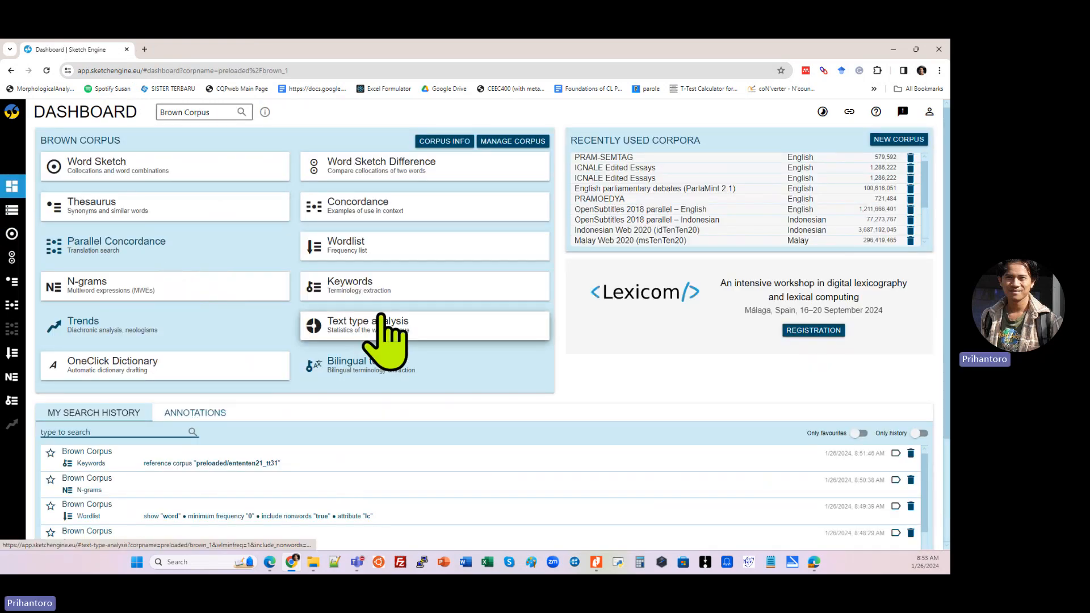
click(405, 336)
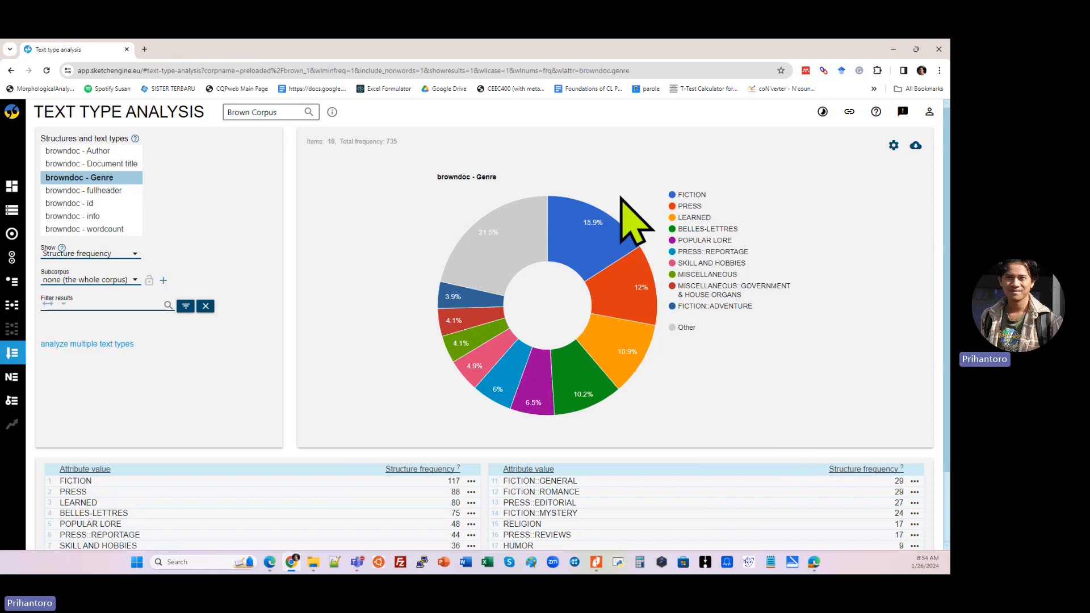
mouse_move(569, 252)
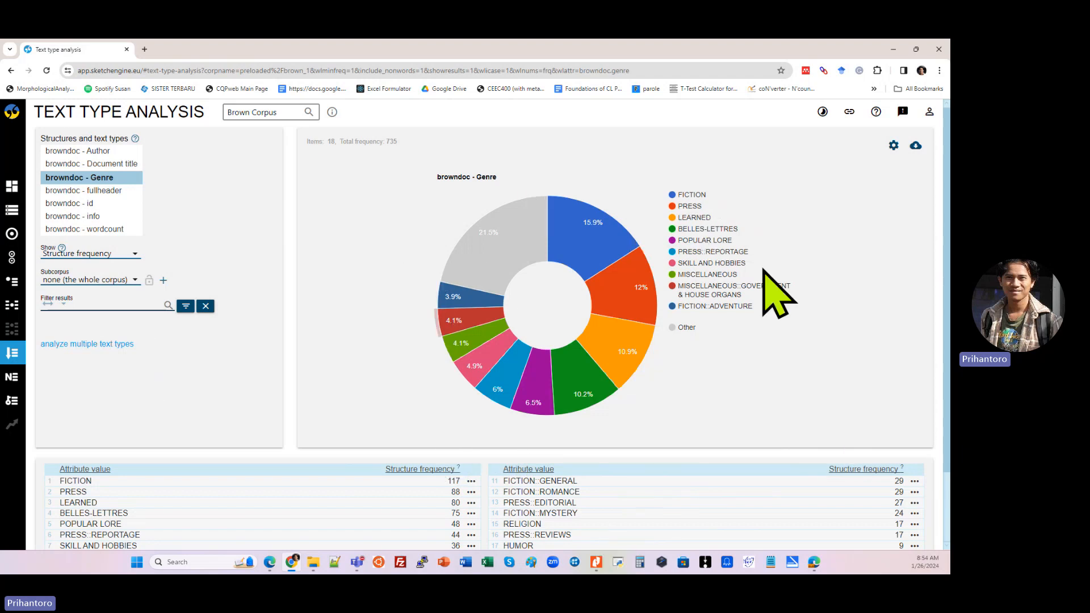
click(117, 166)
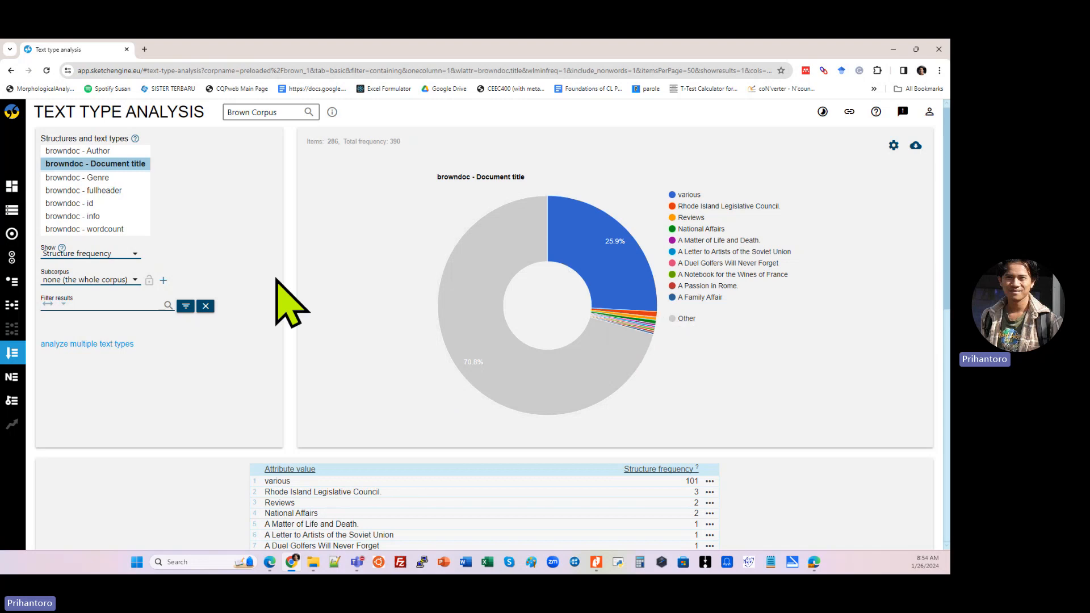
click(102, 151)
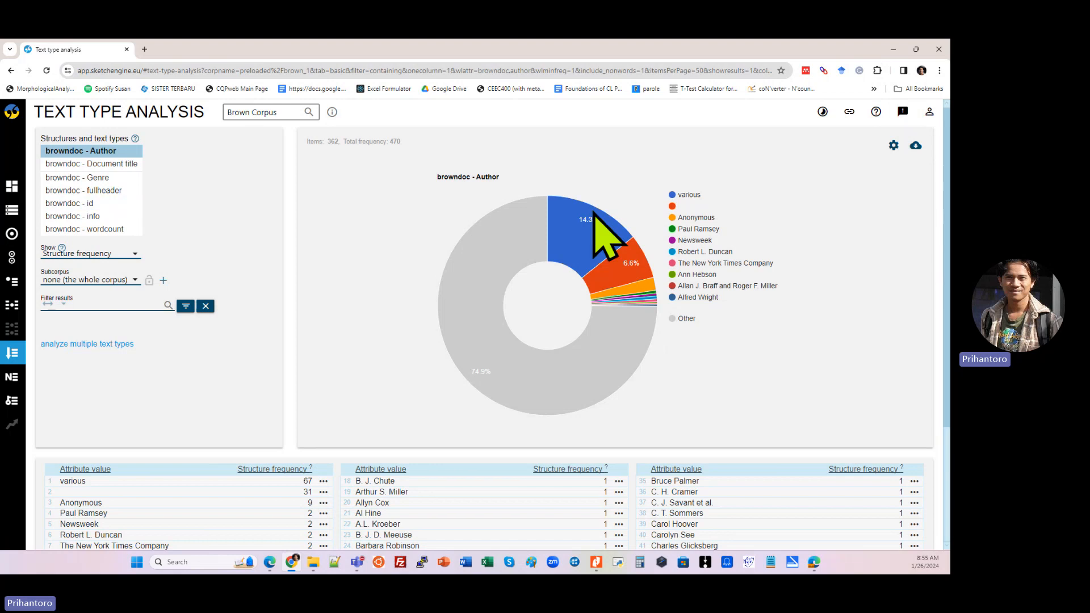
click(14, 193)
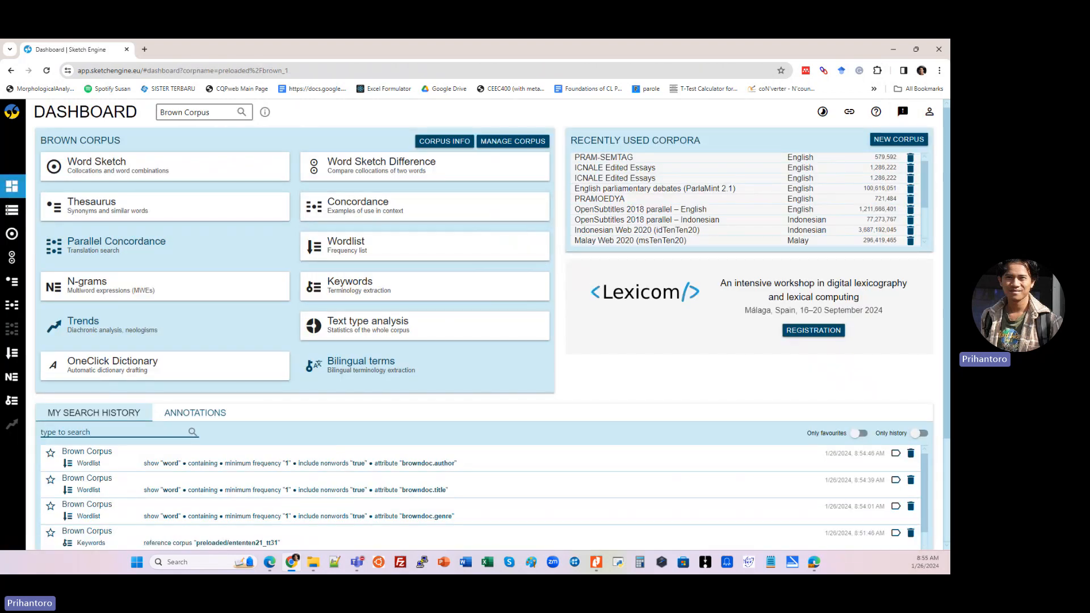